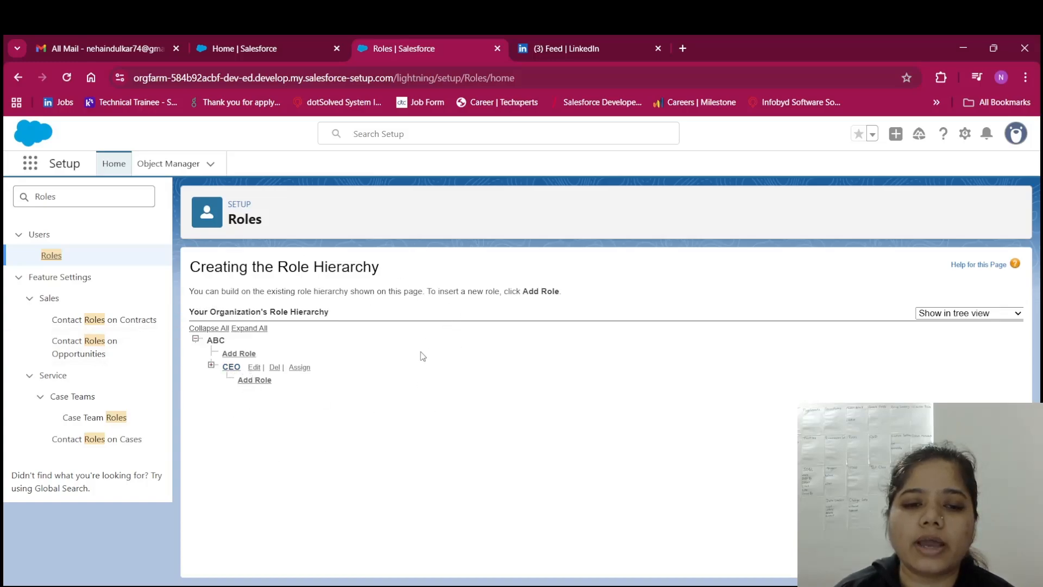
- Start adding a new role directly beneath CEO in the role hierarchy
click(254, 380)
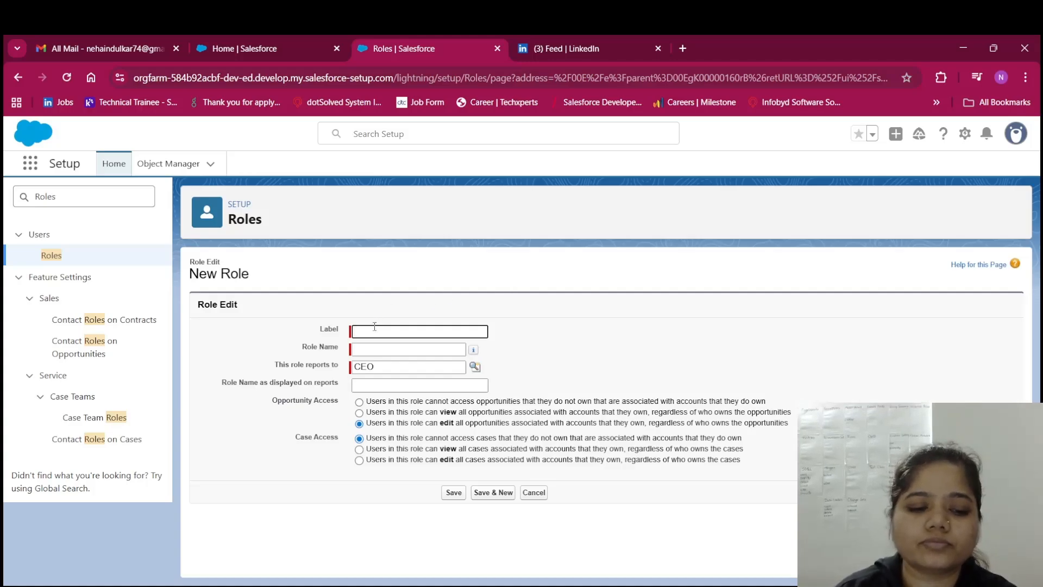
text(Tea)
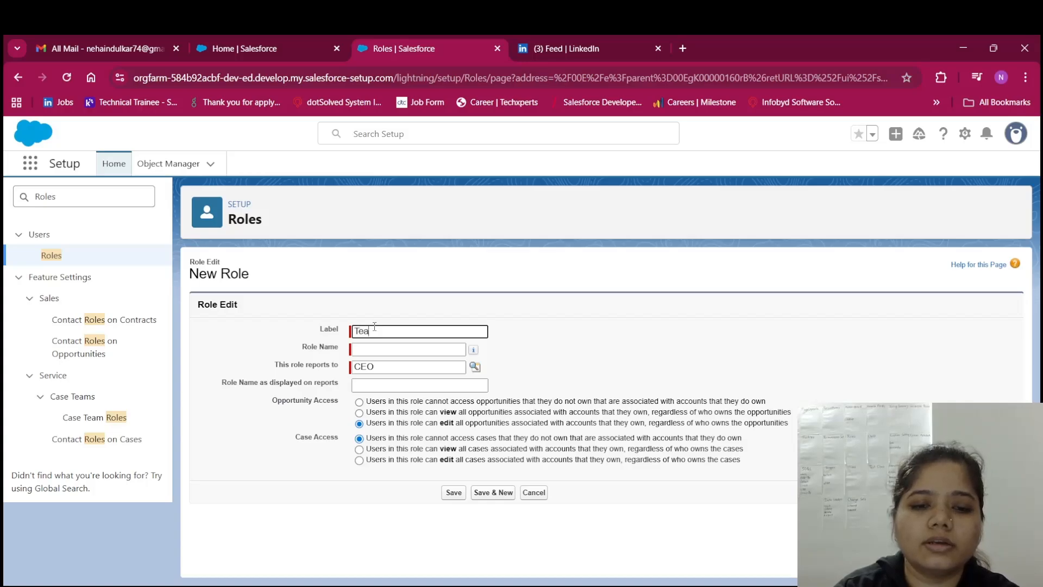
text(m)
key(Tab)
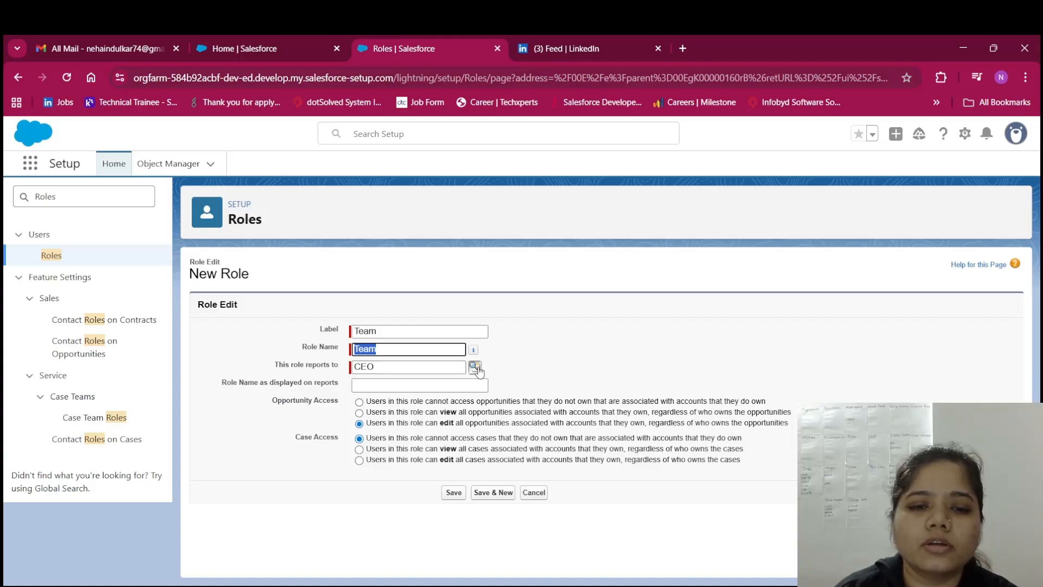
click(397, 328)
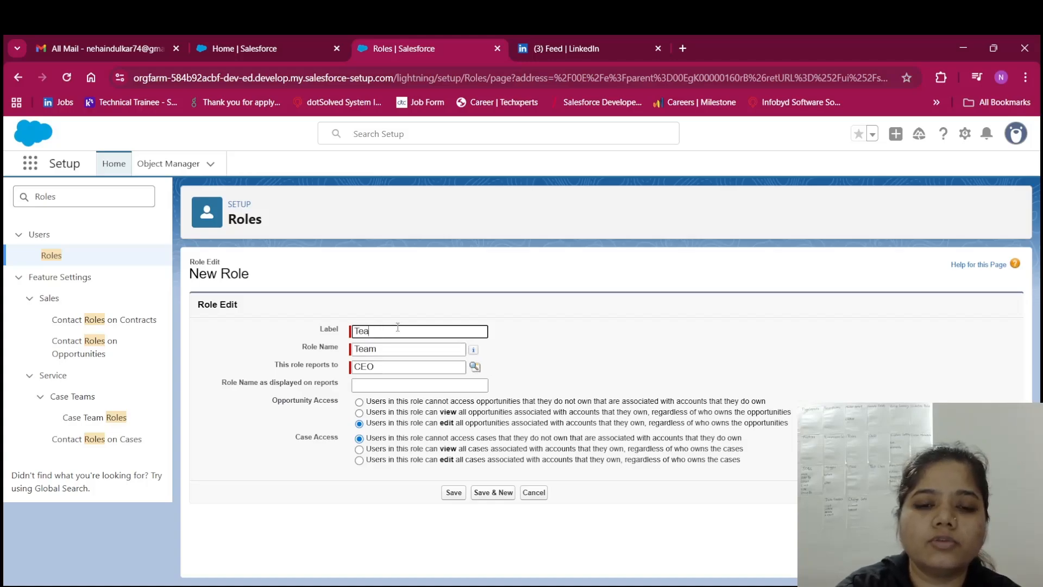
key(BackSpace)
key(BackSpace)
key(BackSpace)
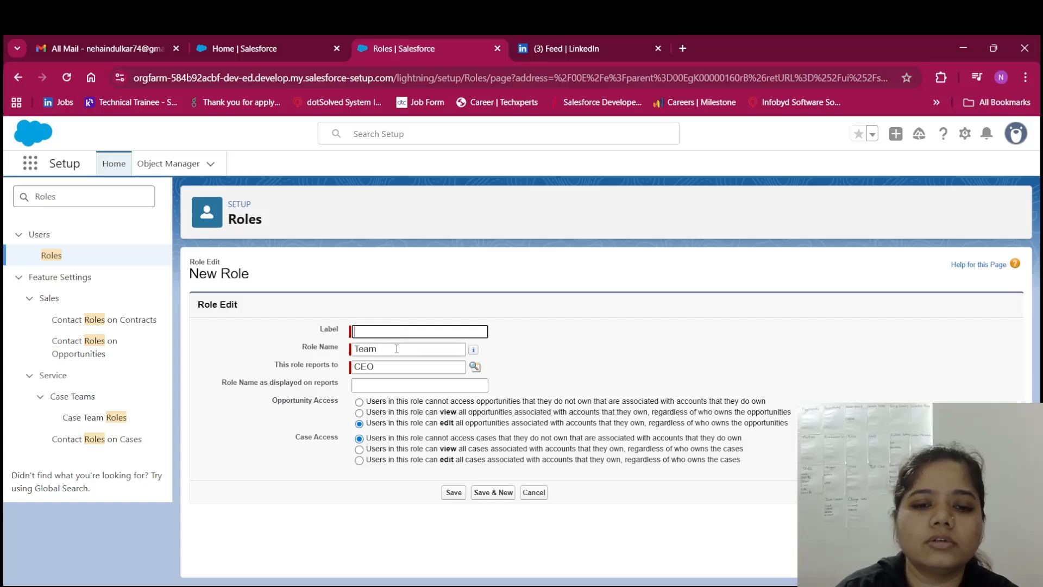
click(396, 349)
key(BackSpace)
key(BackSpace)
key(BackSpace)
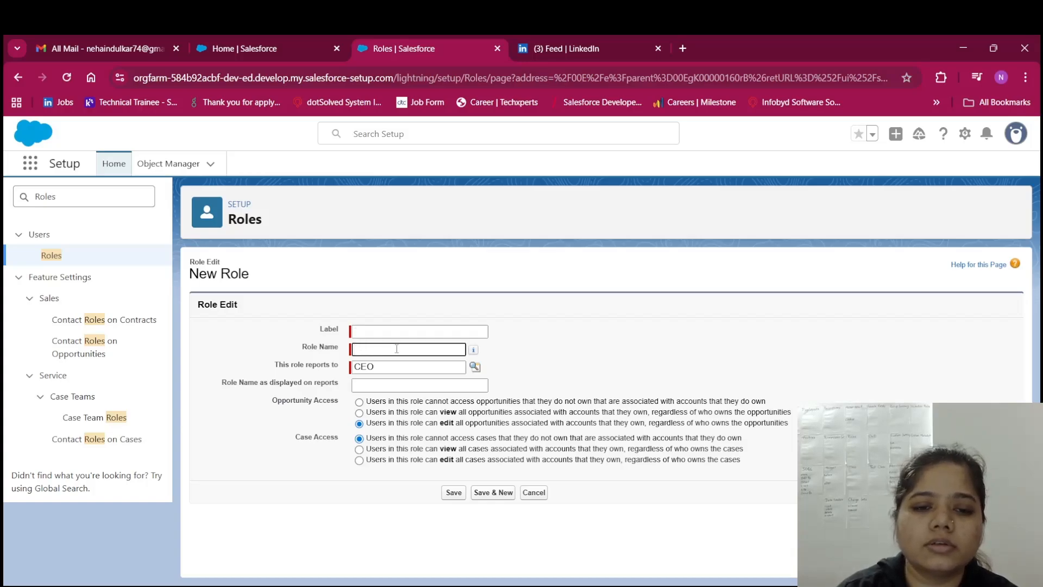
- Label the new role Sales Manager with role name Sales_Manager, make it report to CEO, and save it
click(395, 331)
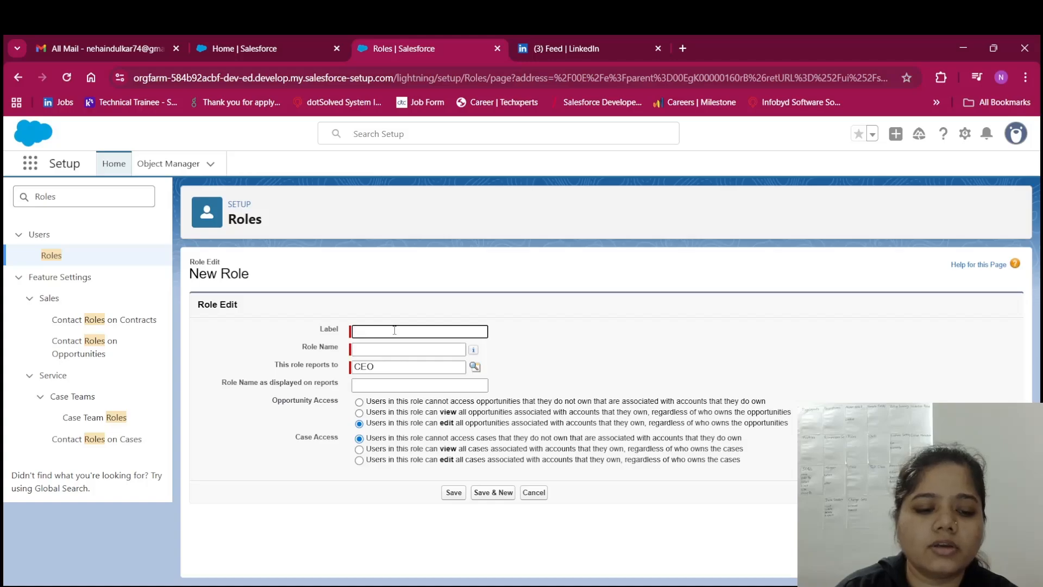
text(Sales)
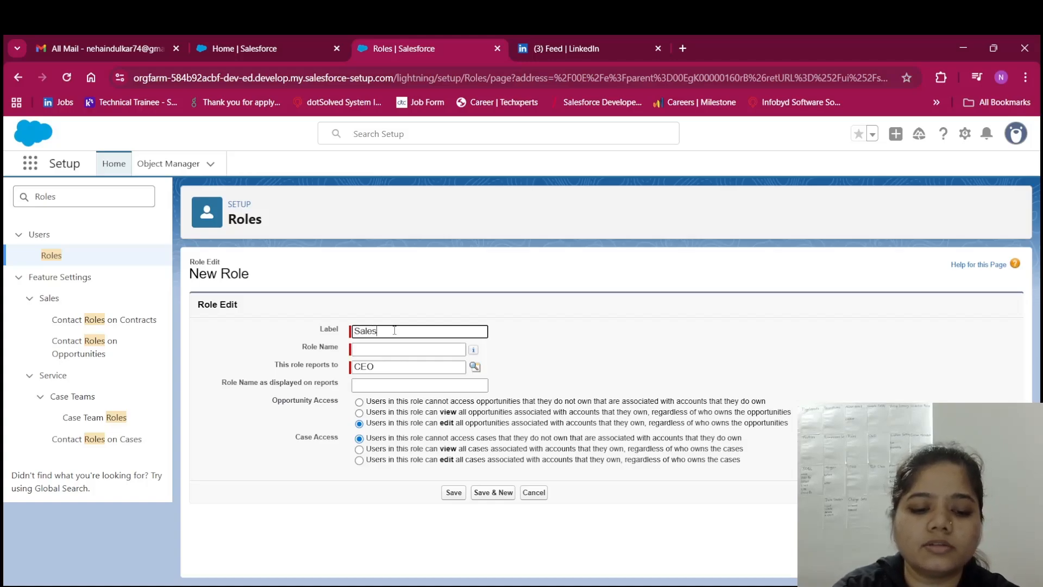
text( Manager)
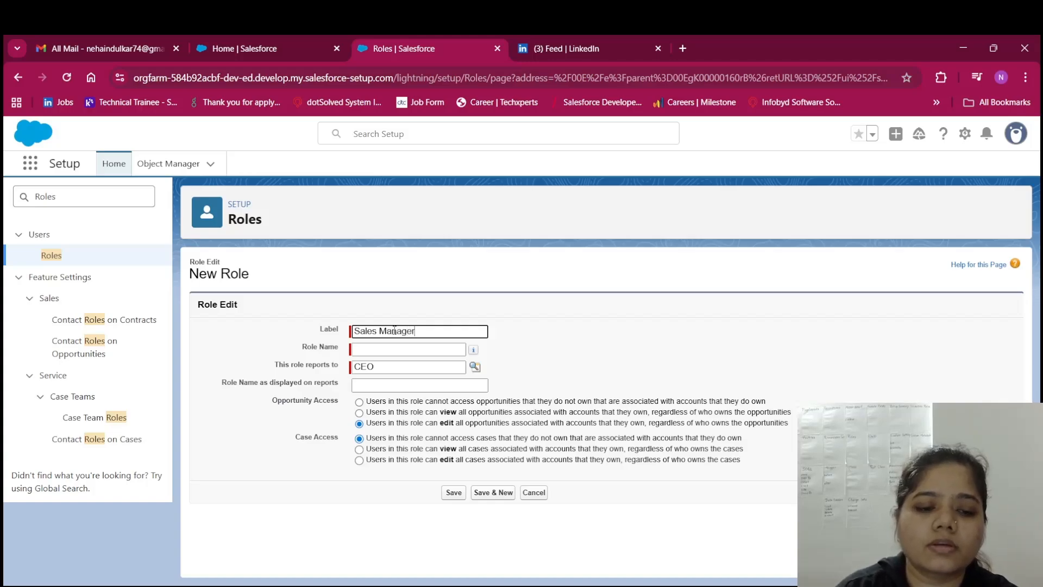
key(Tab)
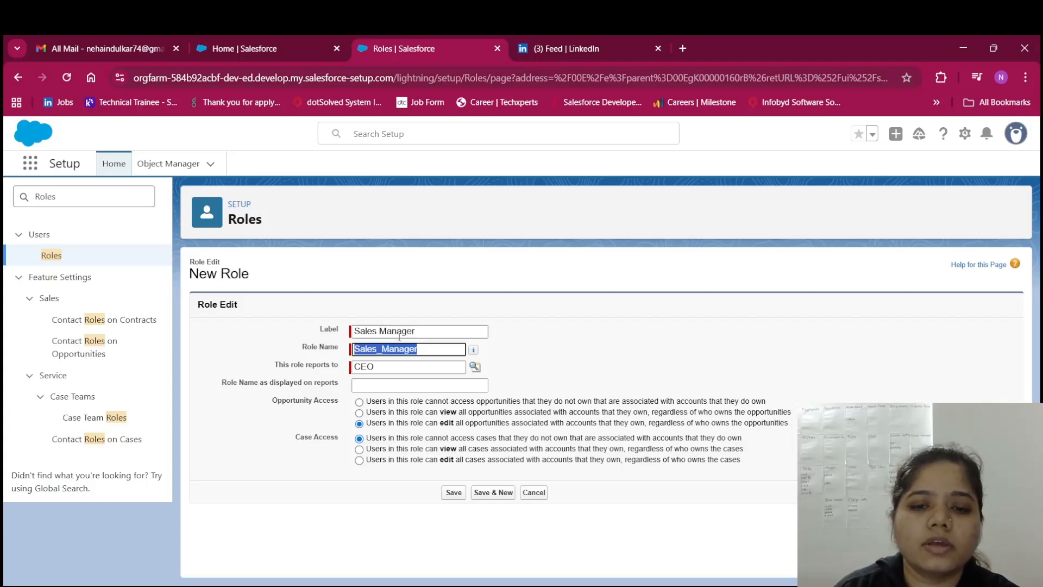
click(475, 366)
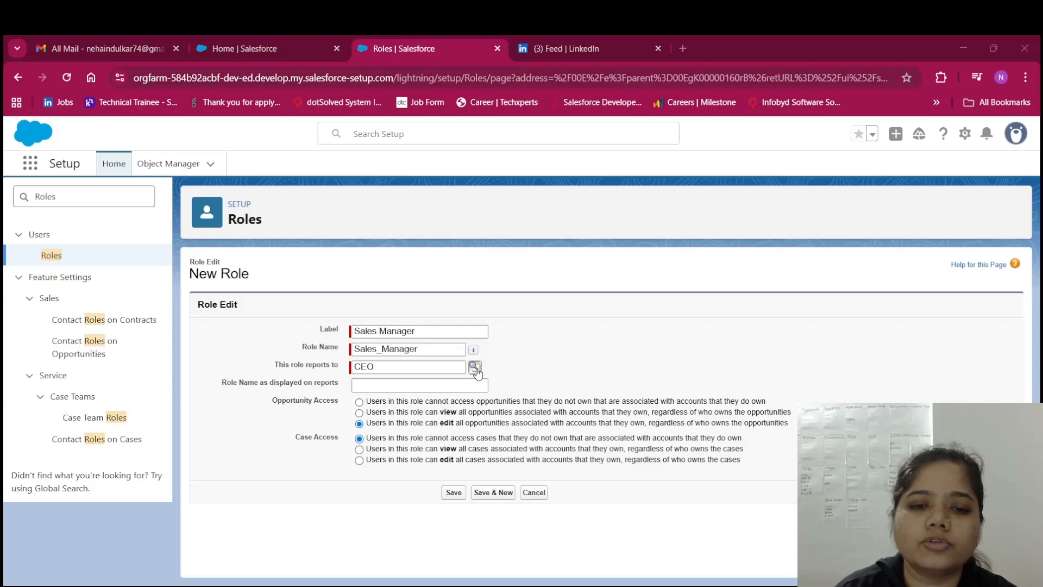
click(53, 134)
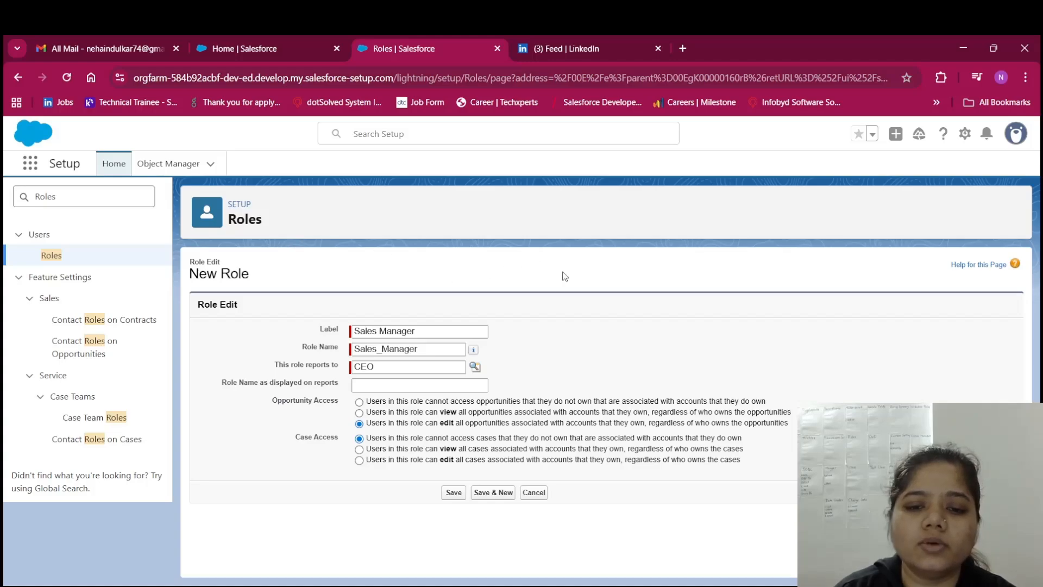
click(454, 493)
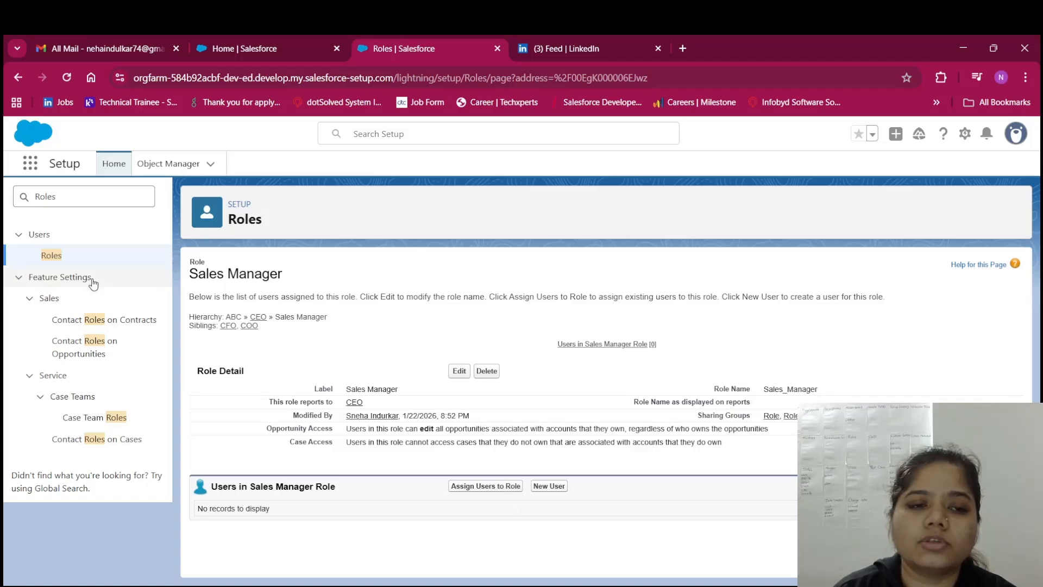
- Add and save a role labelled Sales Executive, named Sales_Executive, that reports to Sales Manager
click(48, 256)
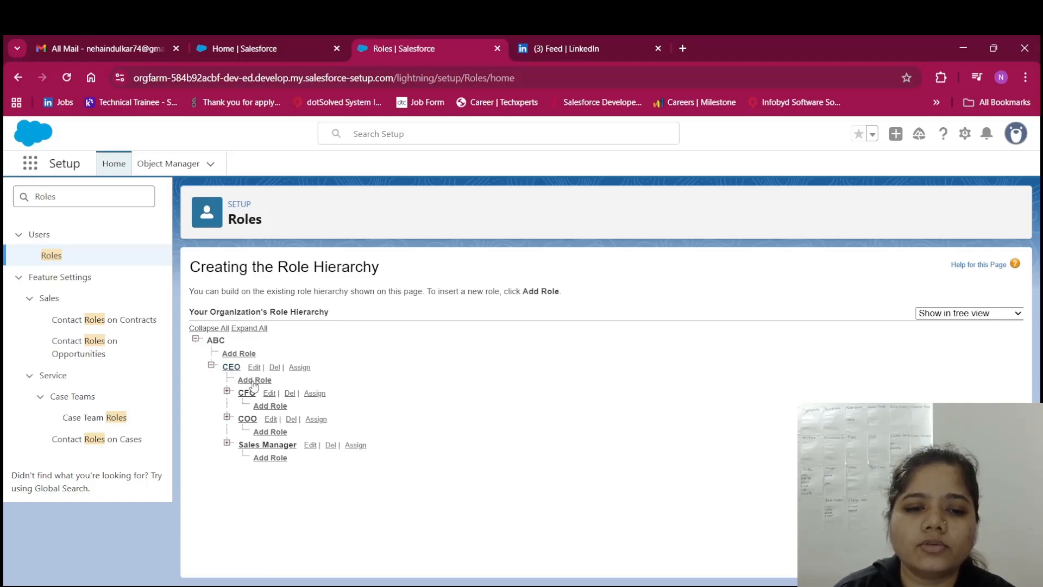
click(254, 380)
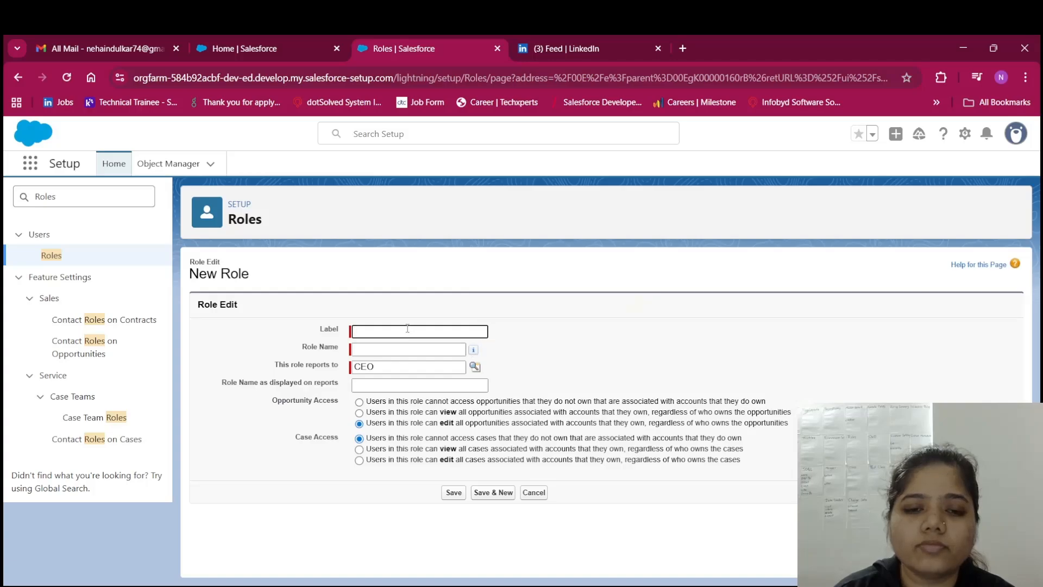
text(Sales Exec)
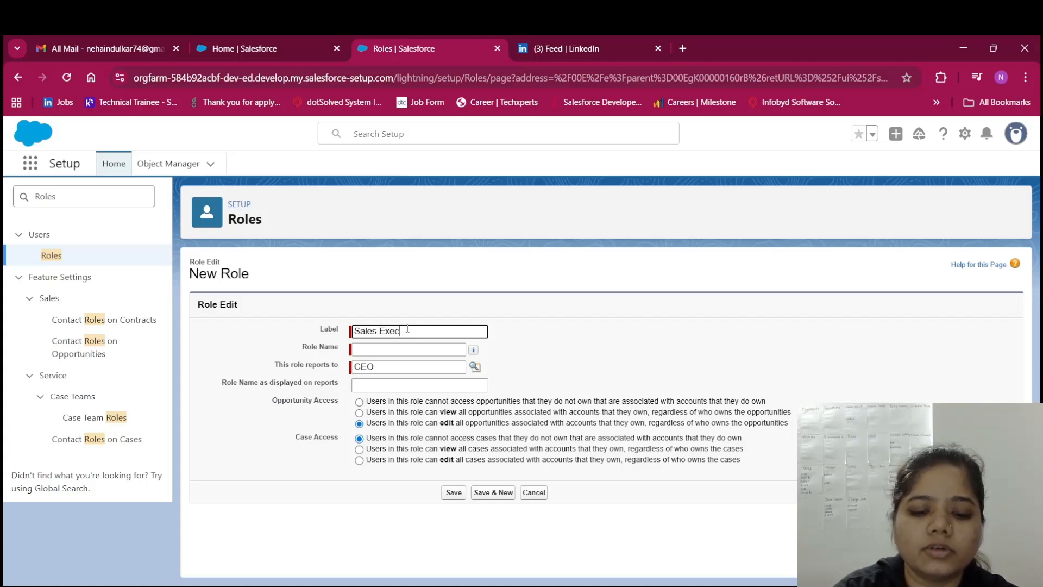
text(utive)
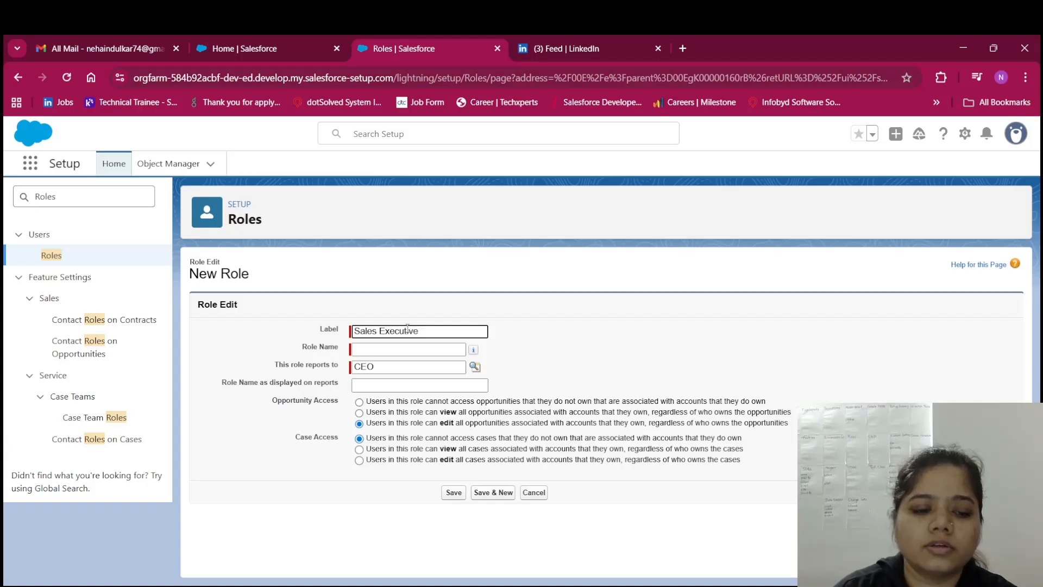
key(Tab)
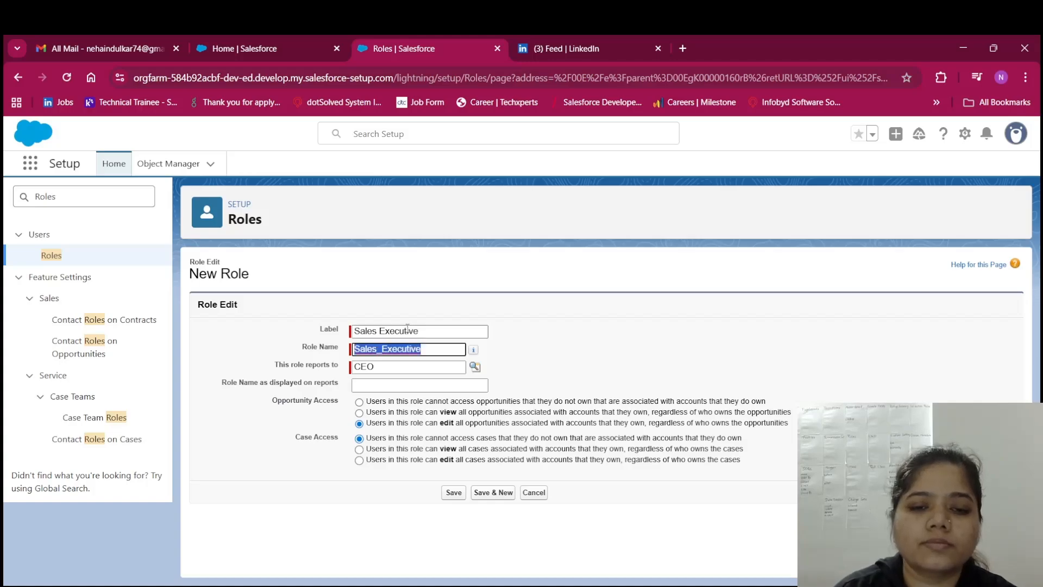
click(476, 367)
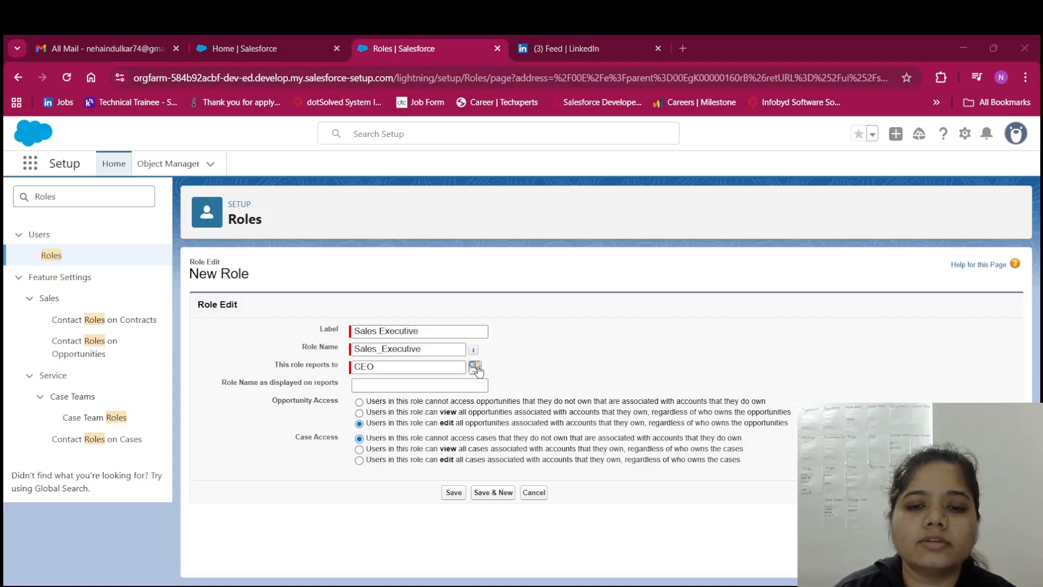
click(92, 171)
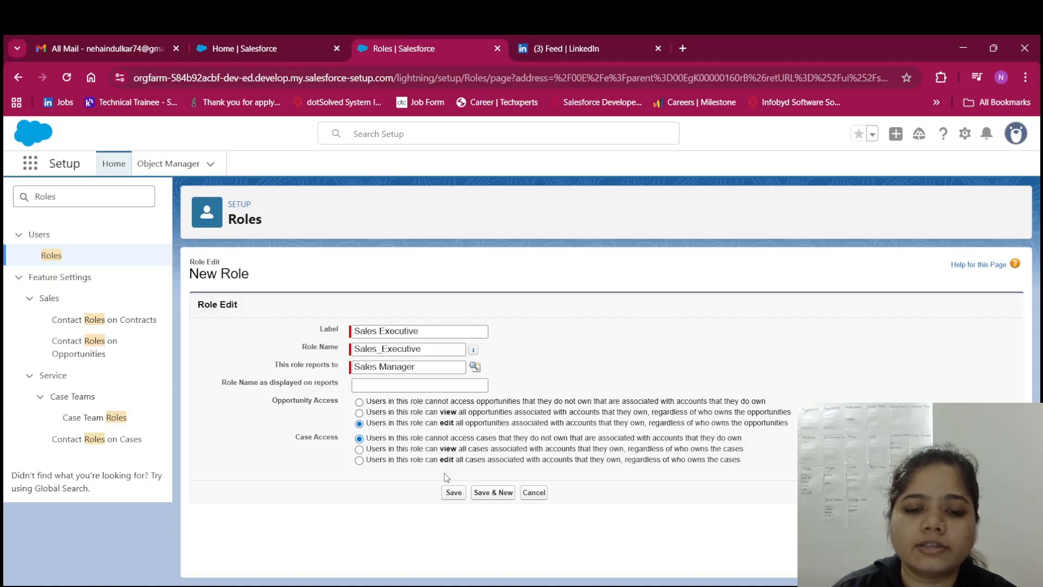
click(452, 492)
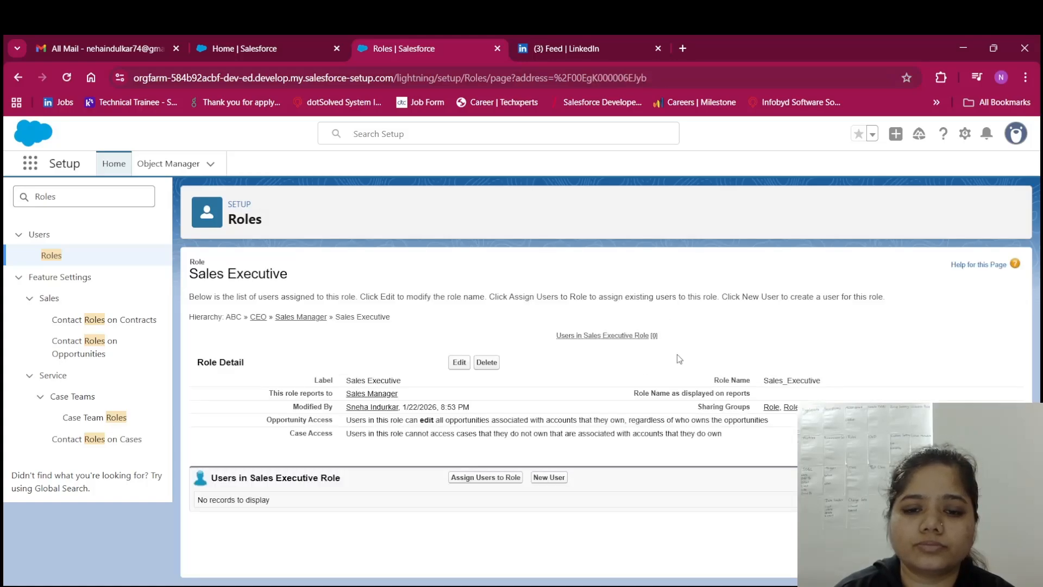
click(491, 478)
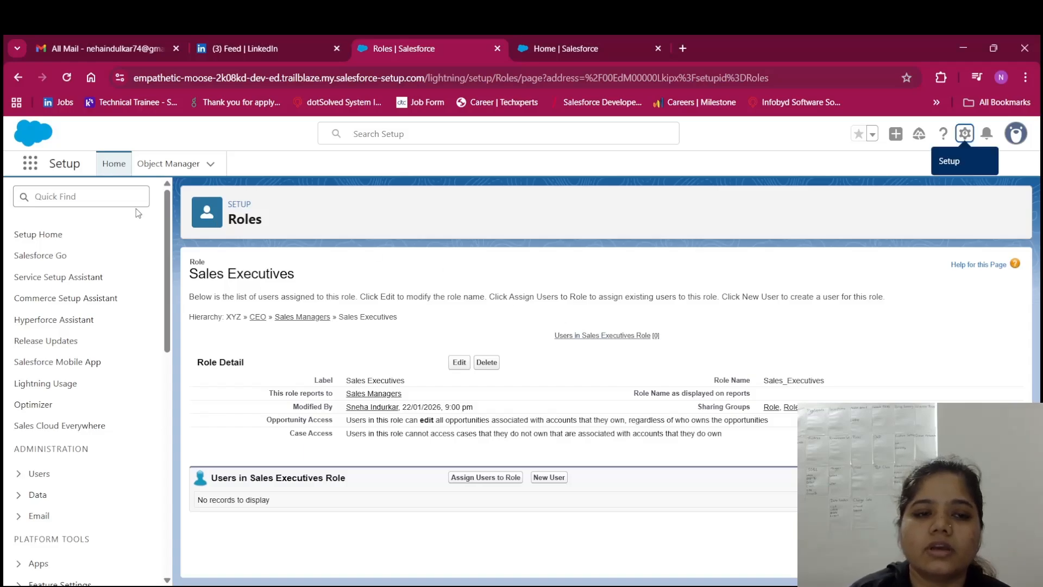
- Search Setup for "users" and open the Users page listing all users
click(93, 194)
text(u)
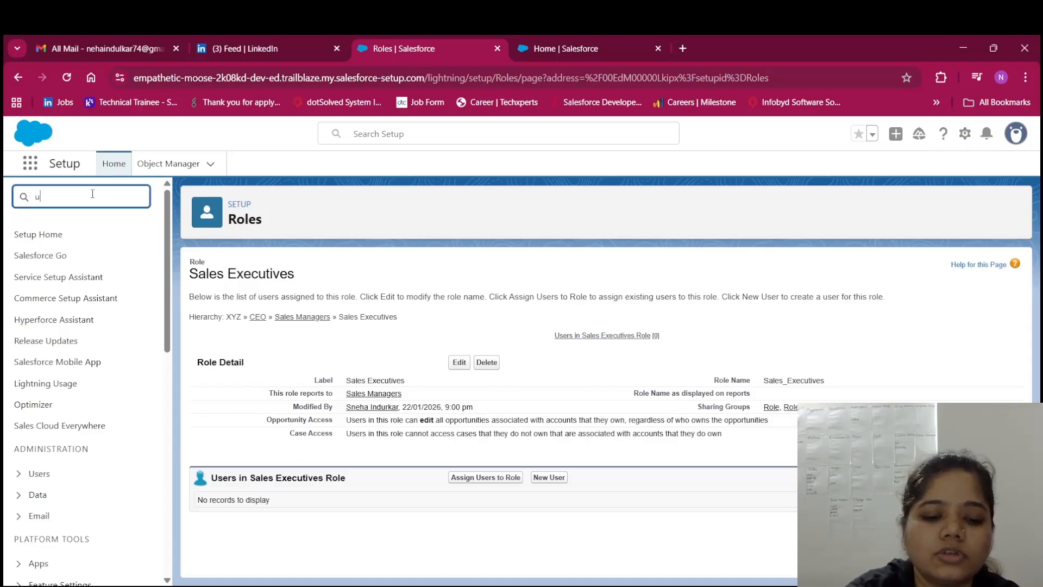
text(sers)
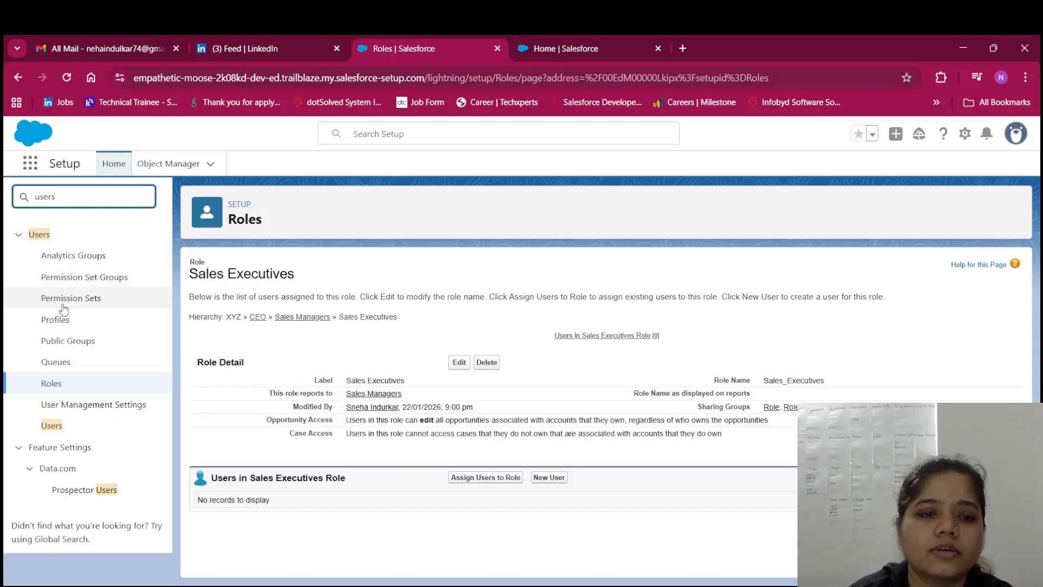
click(51, 426)
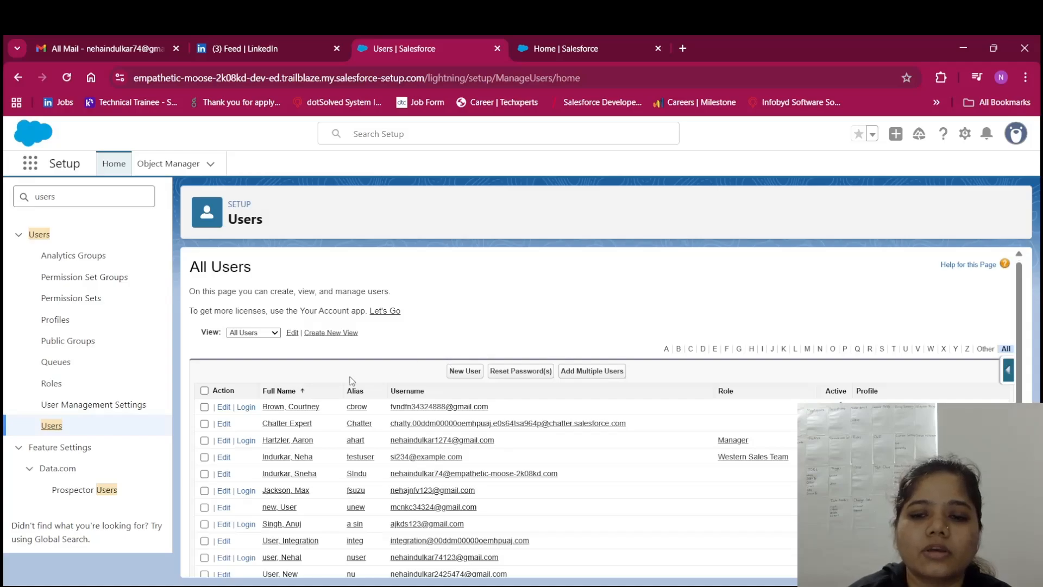
scroll(351, 380, down, 1)
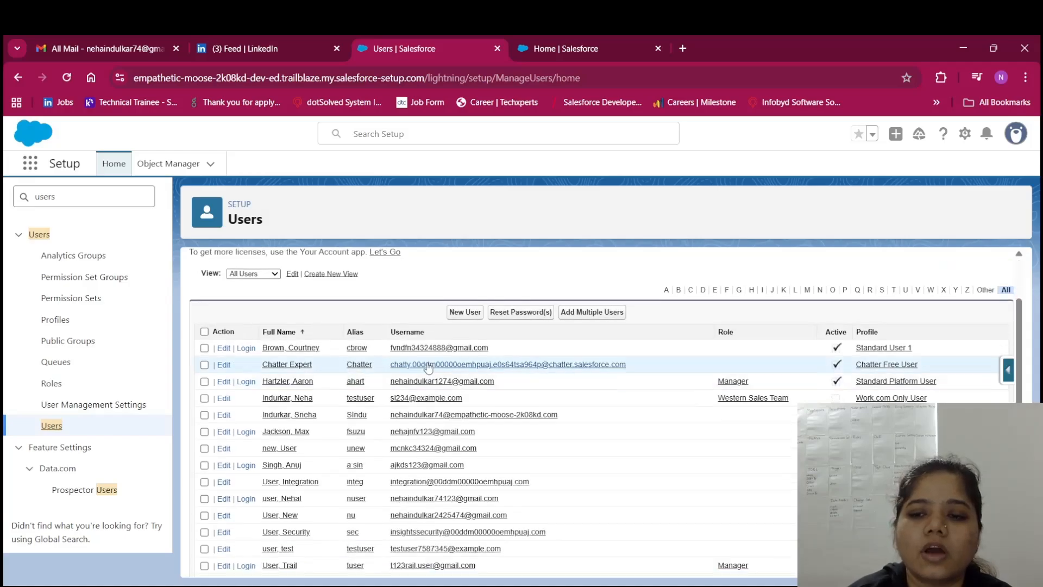
click(882, 348)
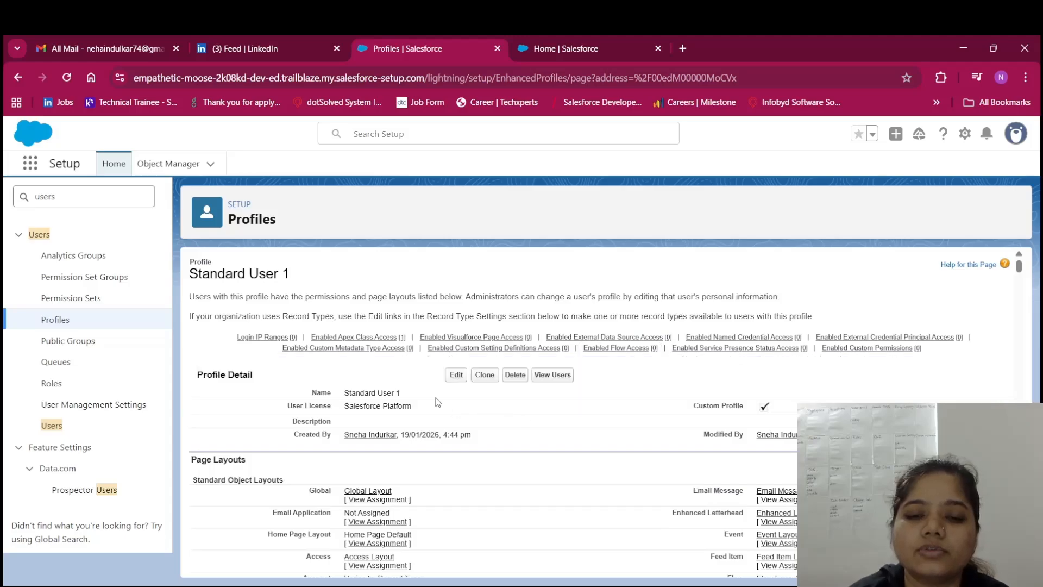
click(456, 375)
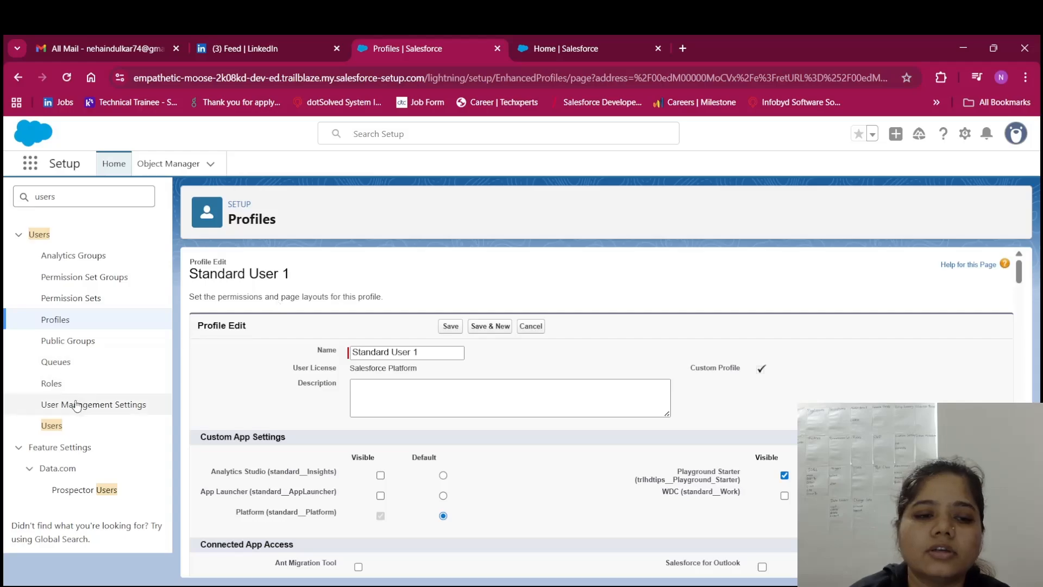
click(52, 426)
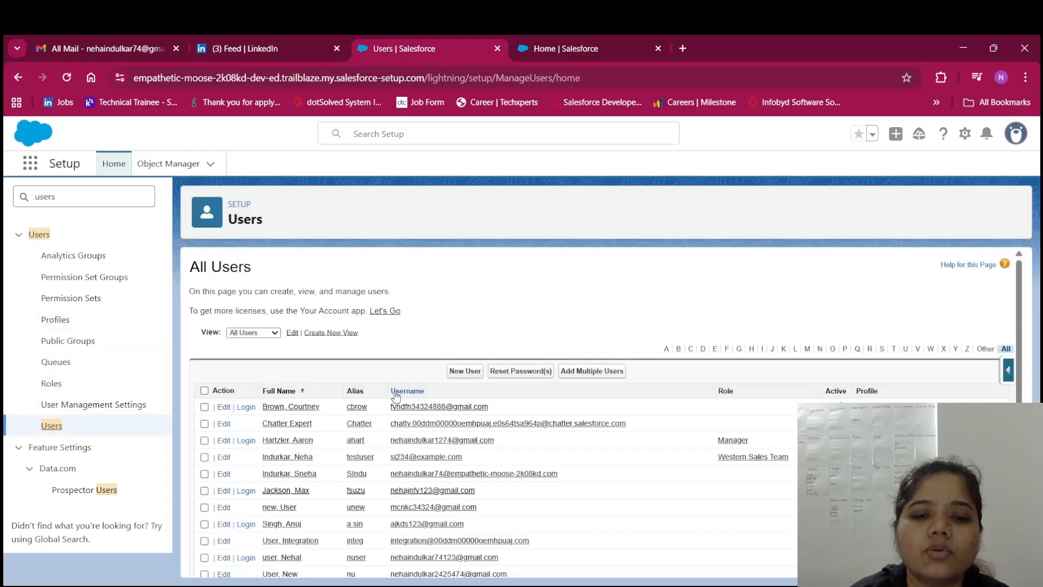
- Edit the first listed user's record, assign the Sales Managers role, and save the change
click(284, 408)
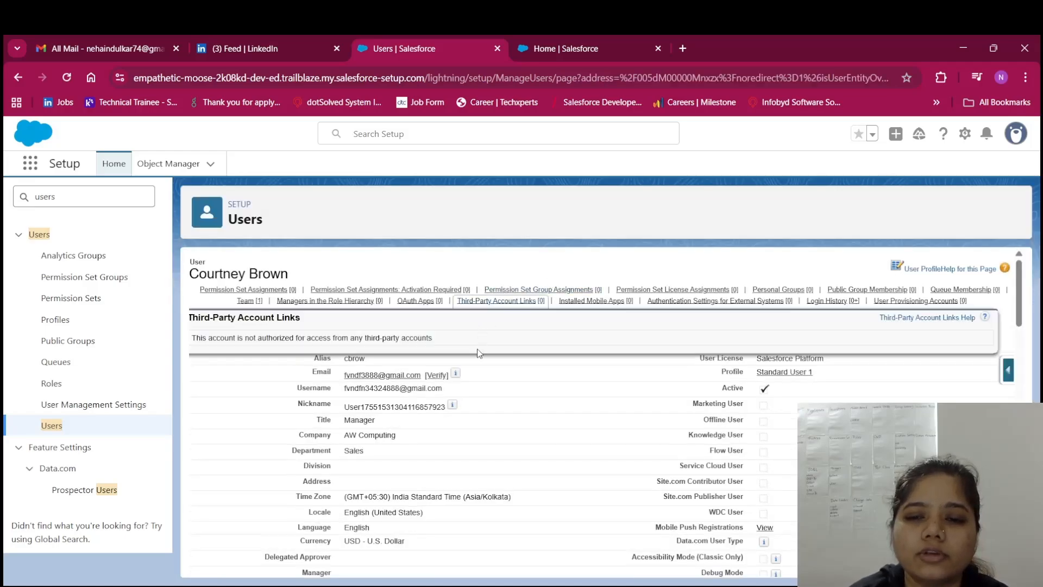
click(455, 328)
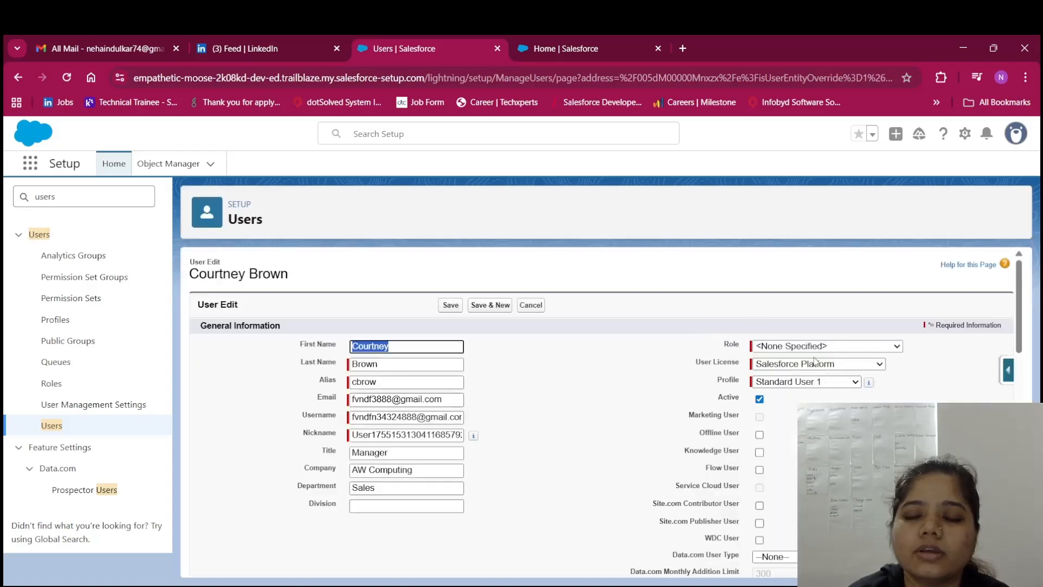
click(836, 349)
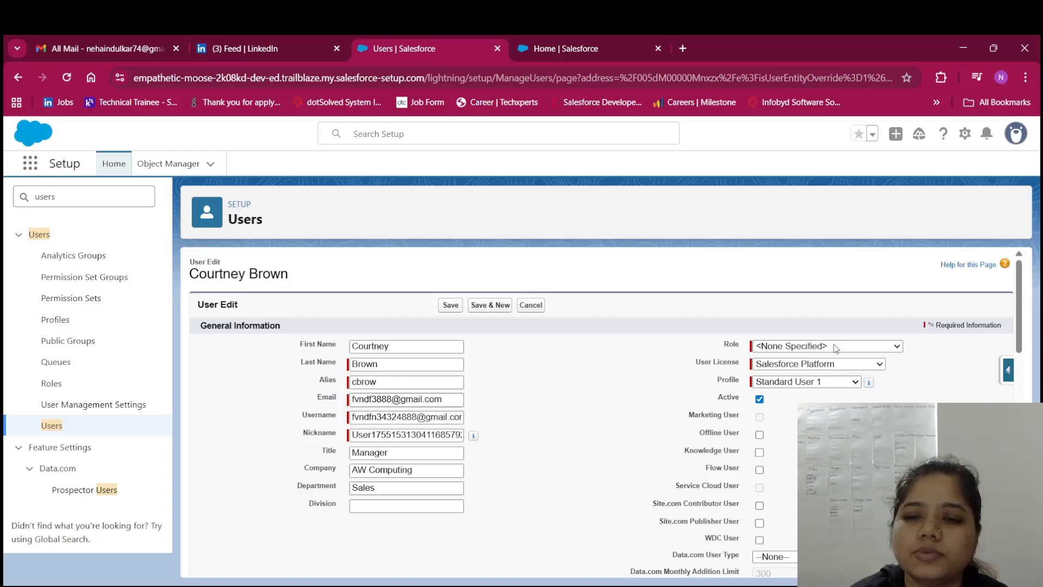
click(830, 309)
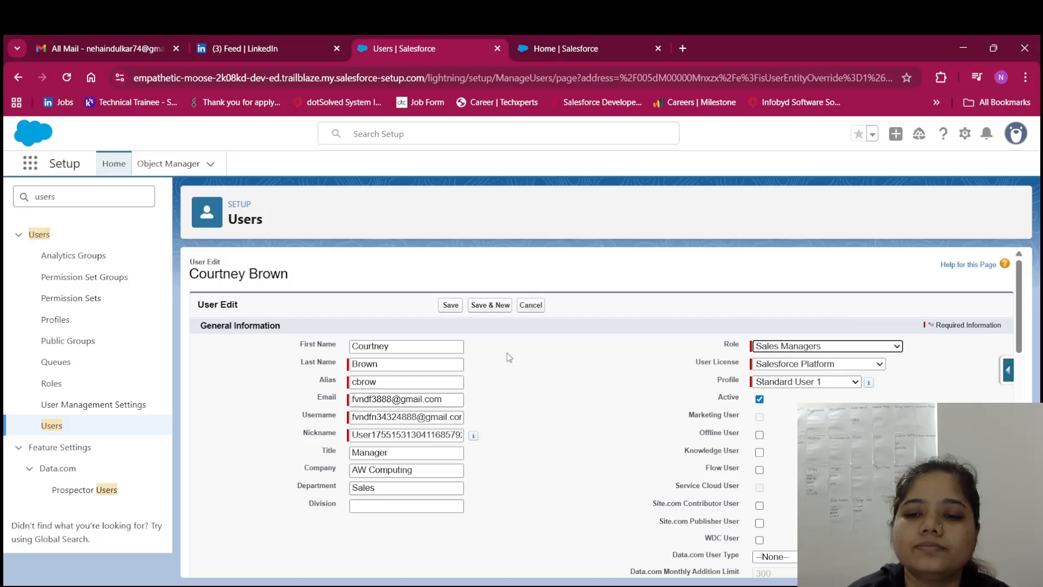
click(447, 308)
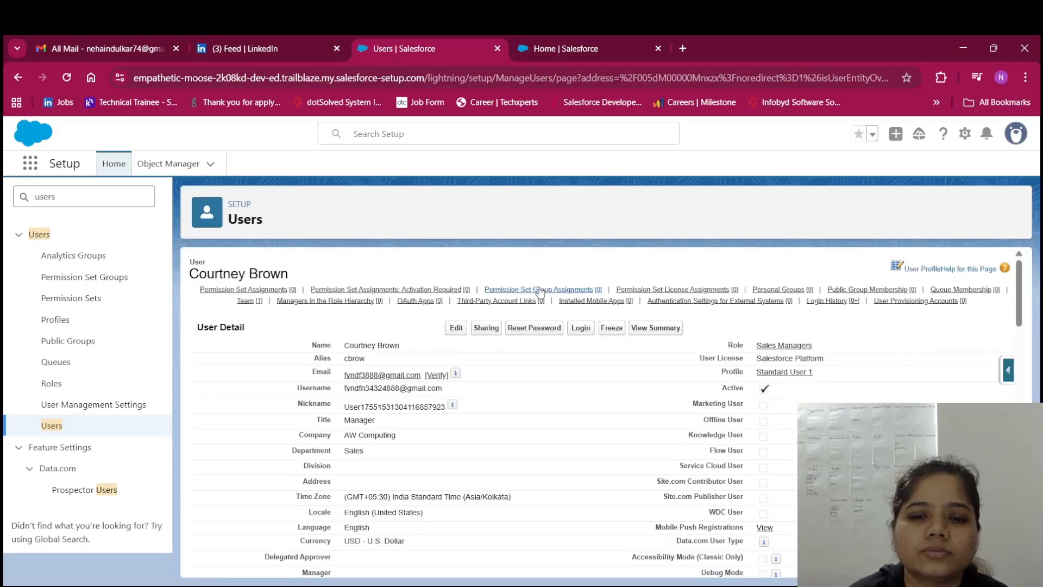
- Edit the record of the last user in the Users list, assign the Sales Executives role, and save the change
click(47, 429)
scroll(282, 488, down, 3)
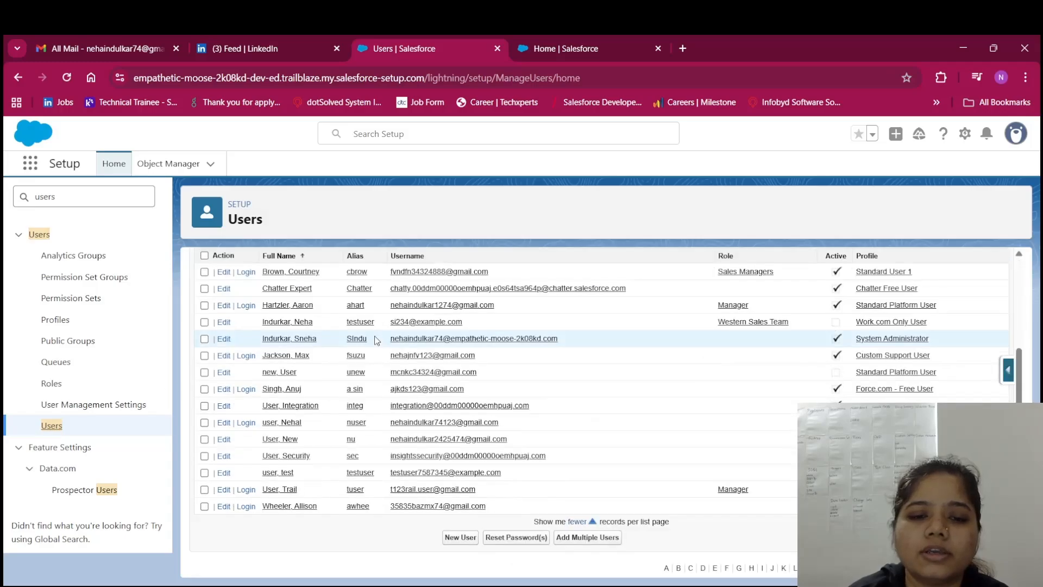
click(281, 507)
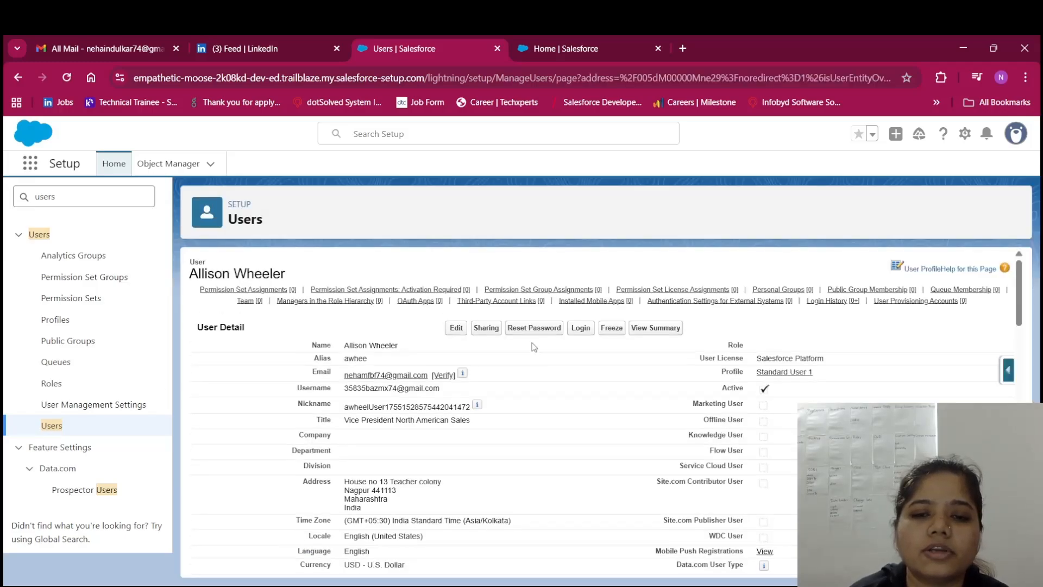
click(457, 329)
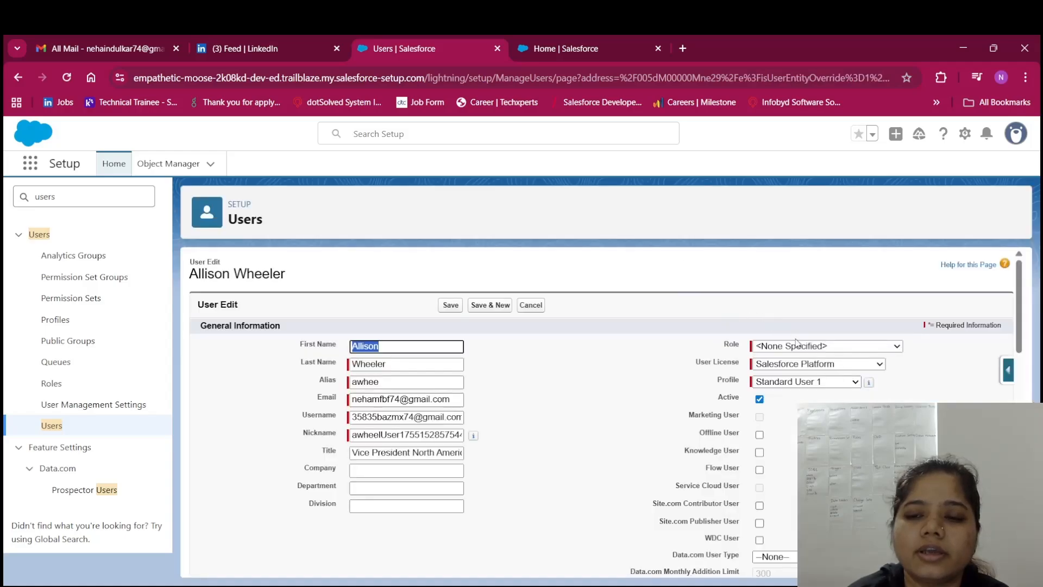
click(799, 349)
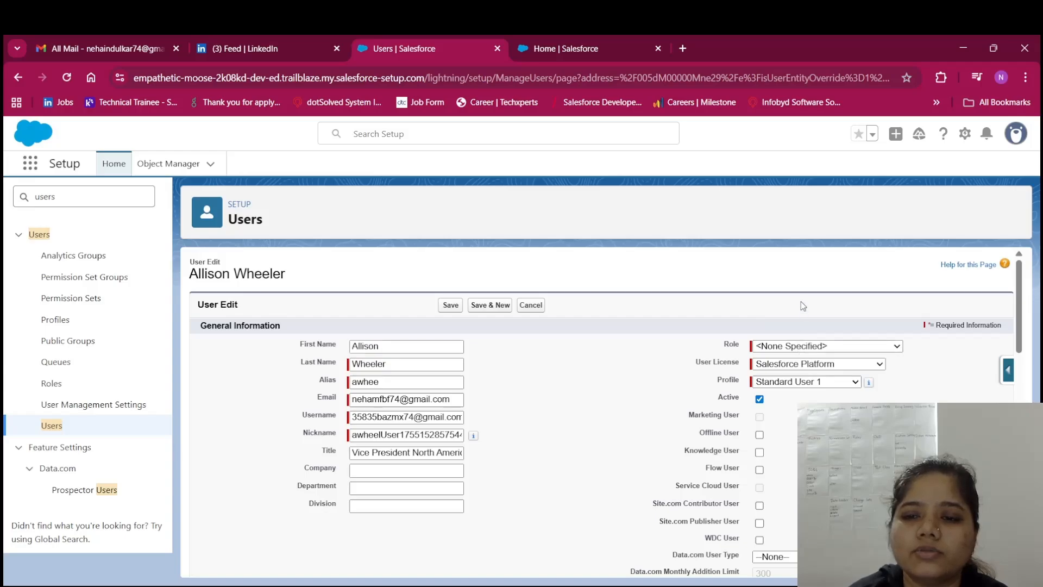
click(800, 282)
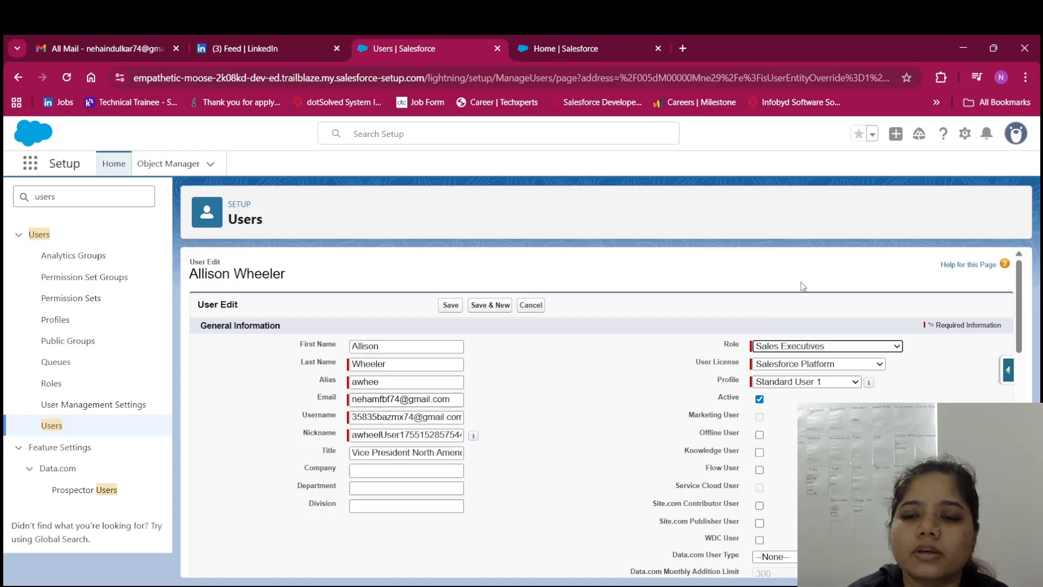
click(458, 304)
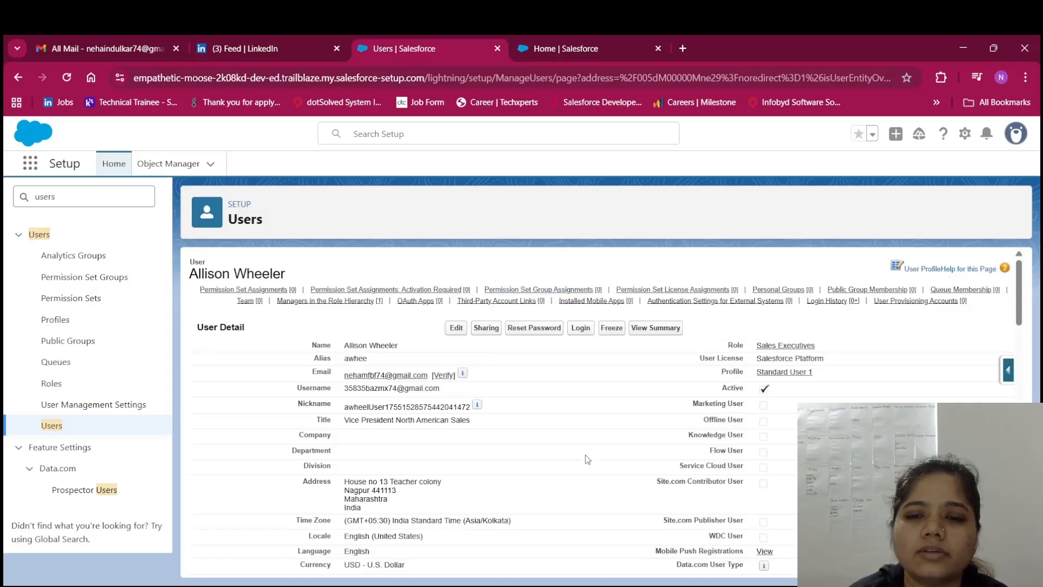
- Examine the saved user's detail page, including the Managers in the Role Hierarchy section
scroll(586, 459, down, 10)
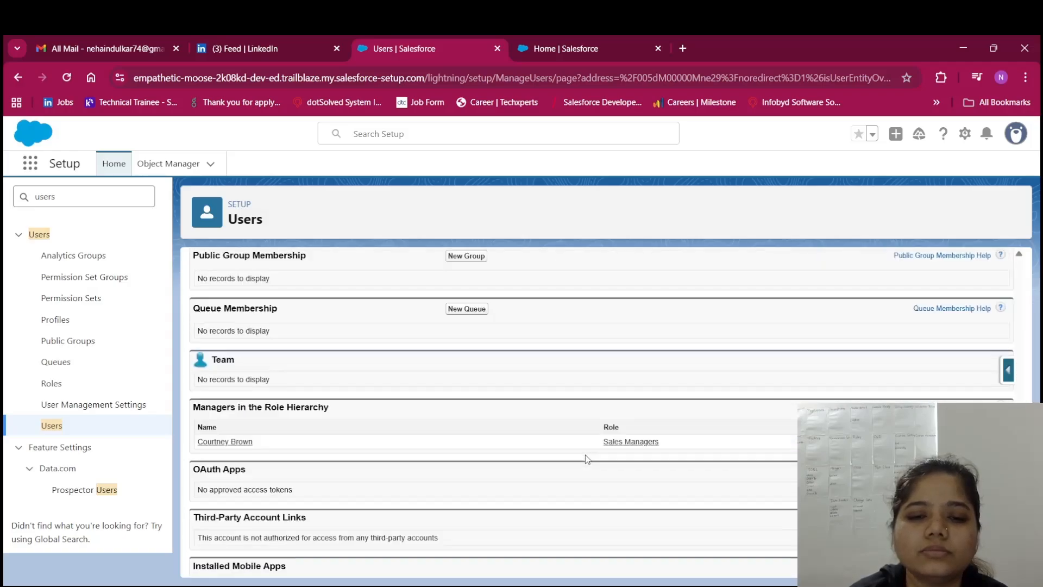
scroll(587, 459, up, 10)
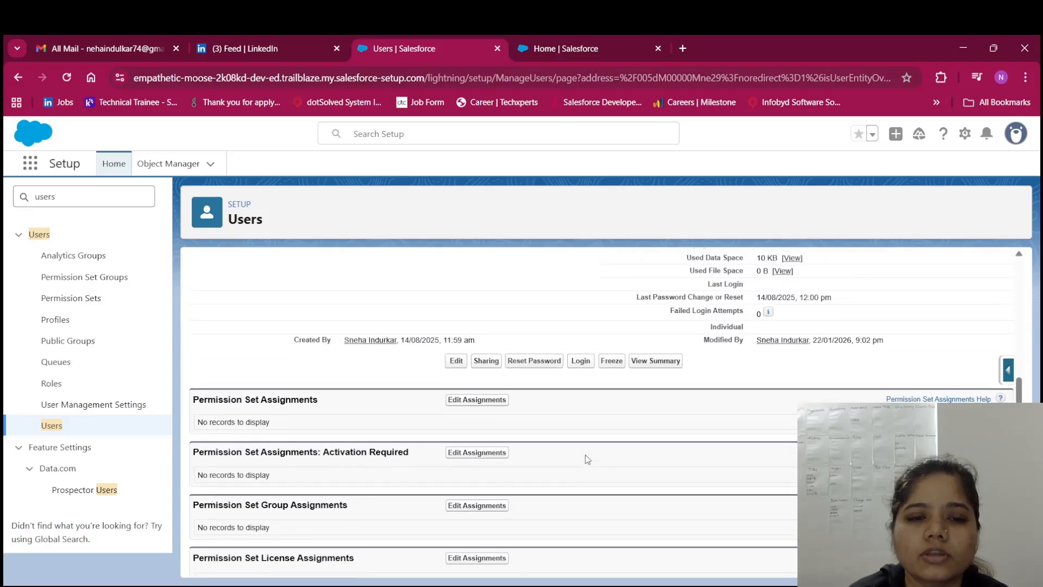
scroll(585, 459, up, 5)
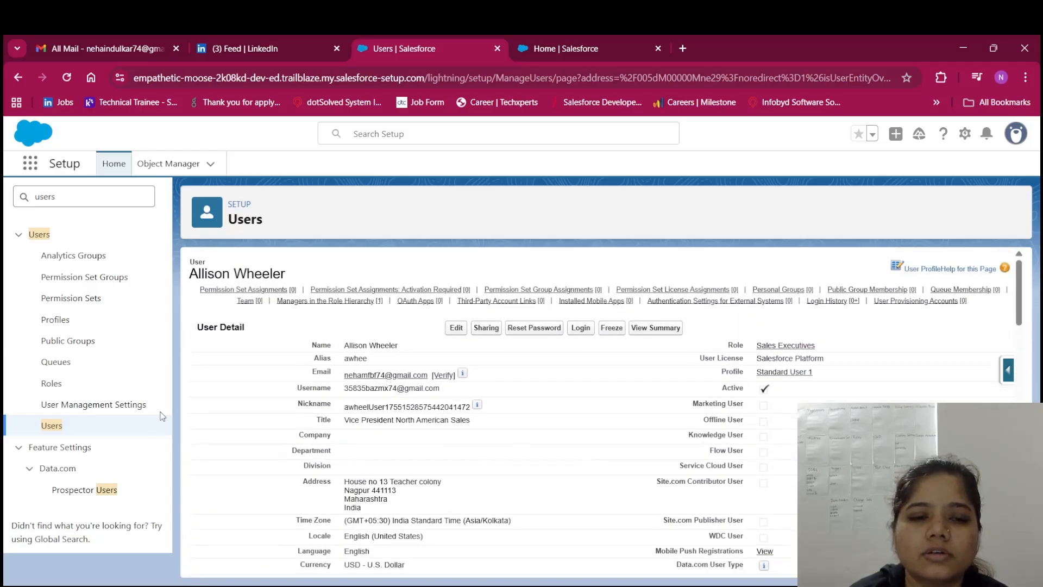
- Return to the Users list and open the Sales Executives role assigned to the last user to view its details
click(50, 425)
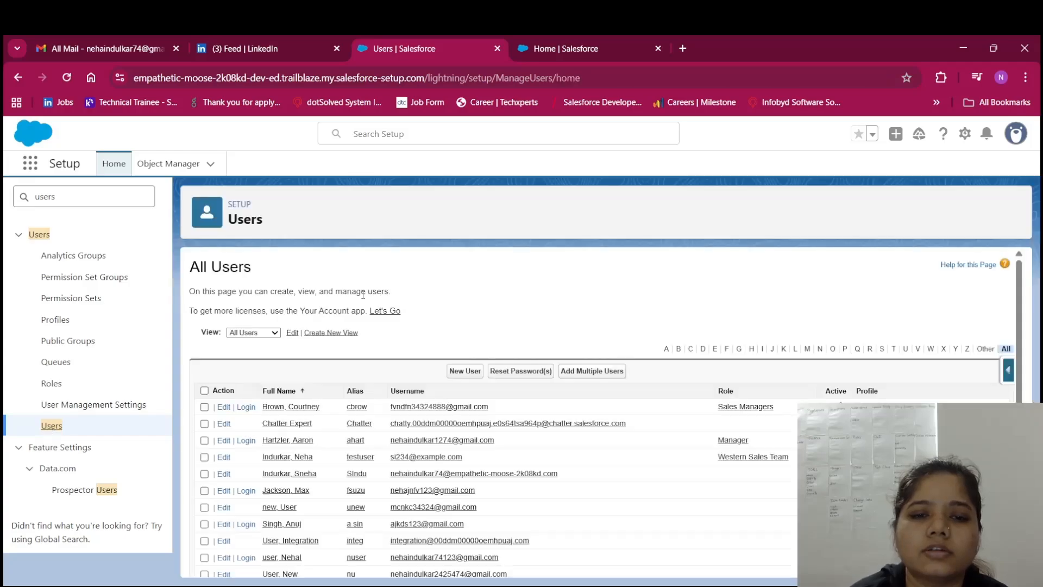
scroll(558, 311, down, 3)
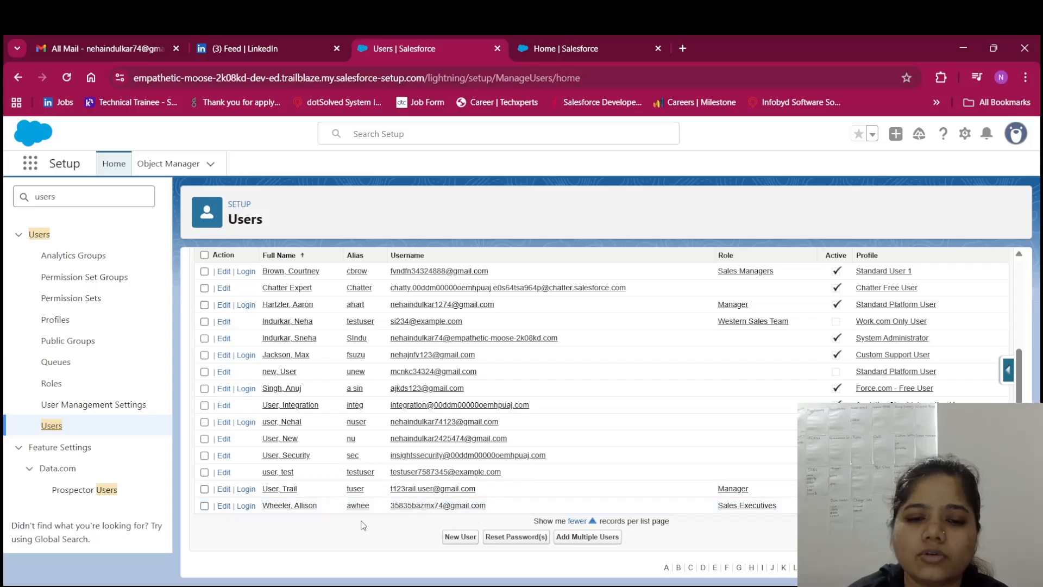
click(740, 506)
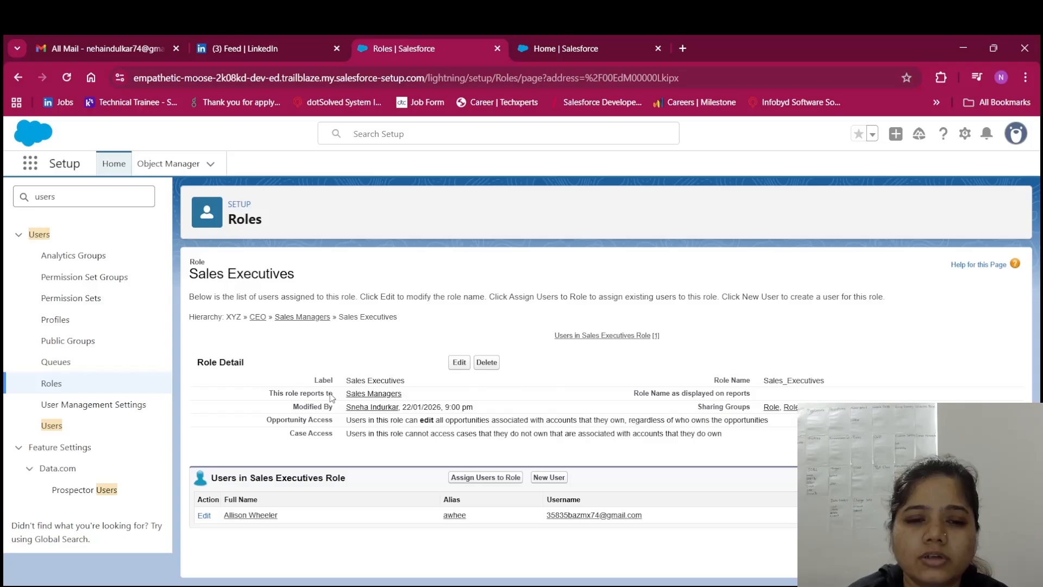
- Go back to the All Users list and review the role shown for each user
click(50, 424)
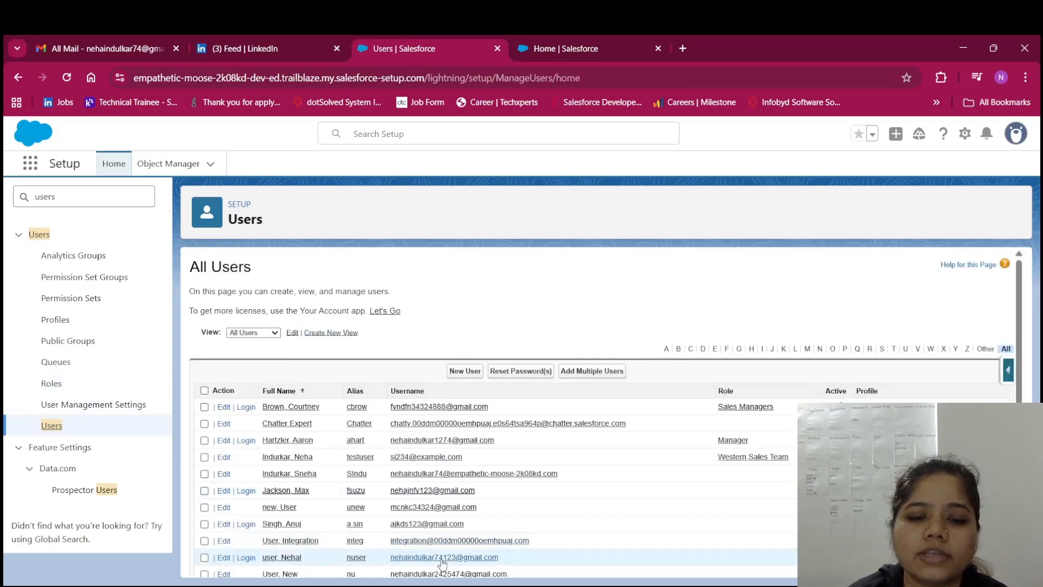
scroll(477, 520, down, 3)
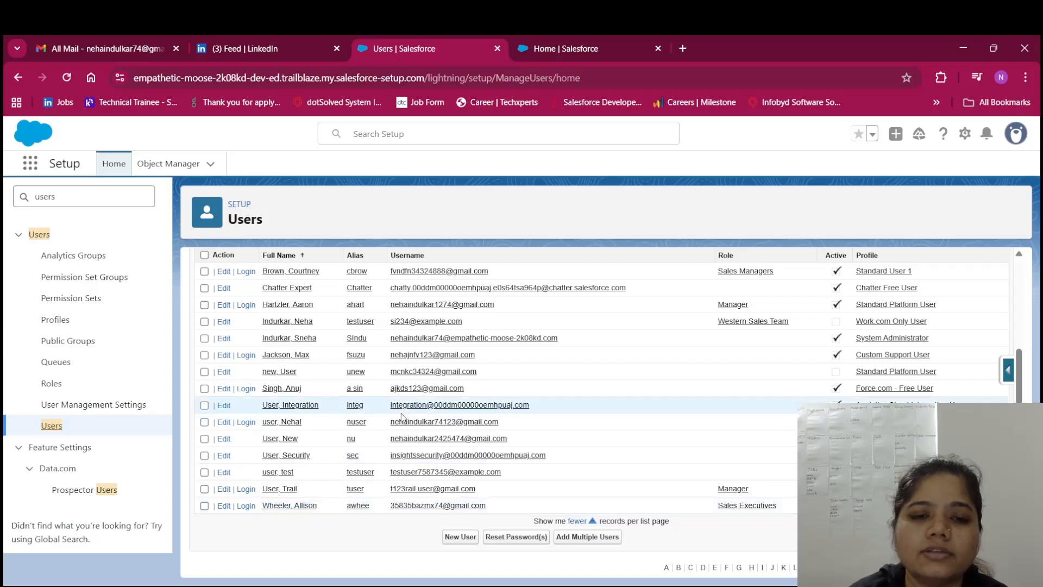
scroll(494, 348, up, 1)
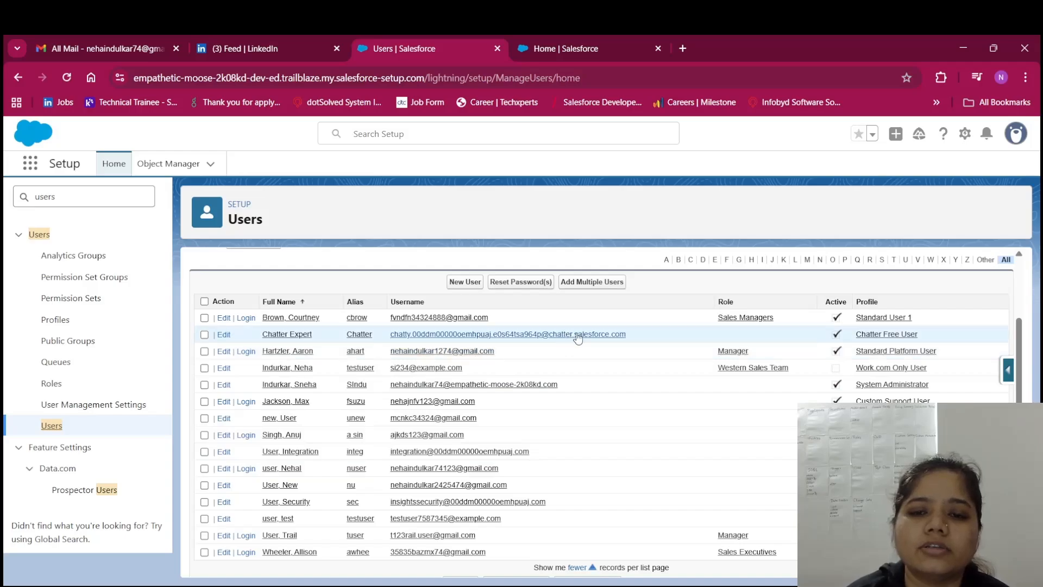
scroll(597, 326, up, 3)
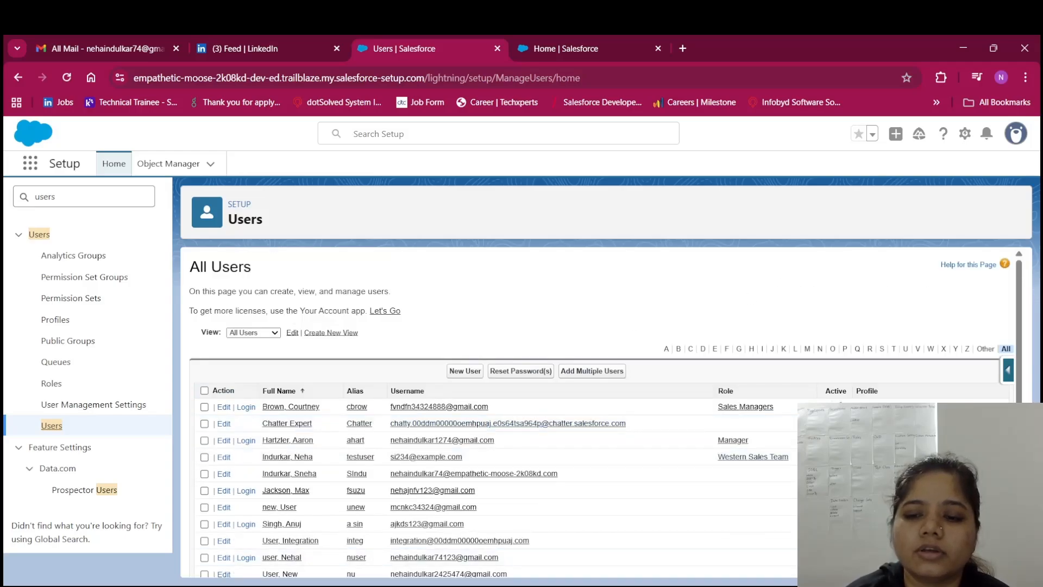